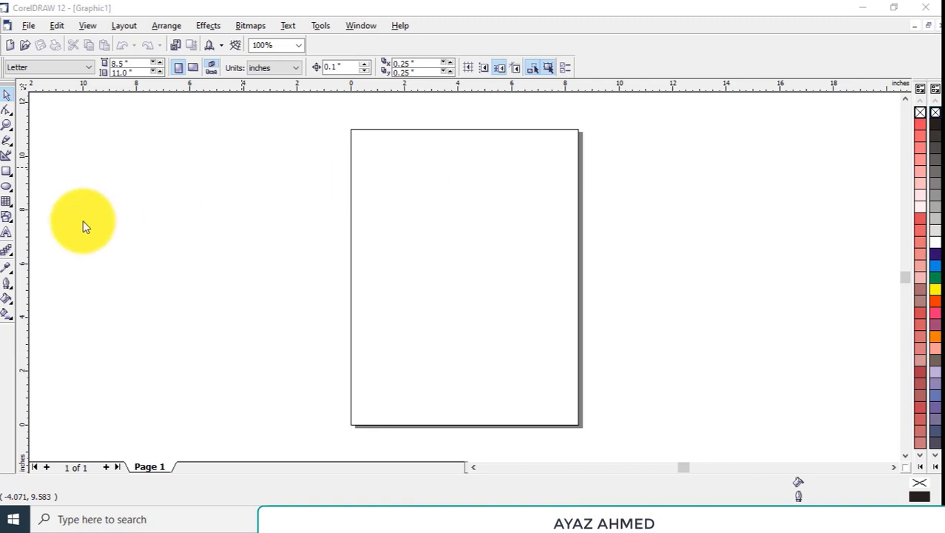
Draw a vertical rectangle about 3.54 by 5.94 inches near the page centre and fill it with salmon
left_click(7, 172)
left_click_drag(496, 183, 401, 342)
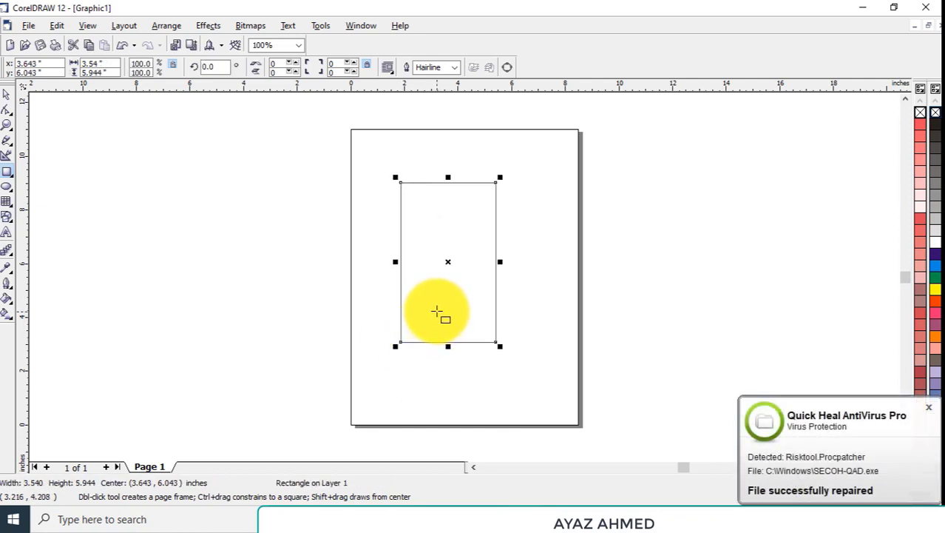
left_click(924, 242)
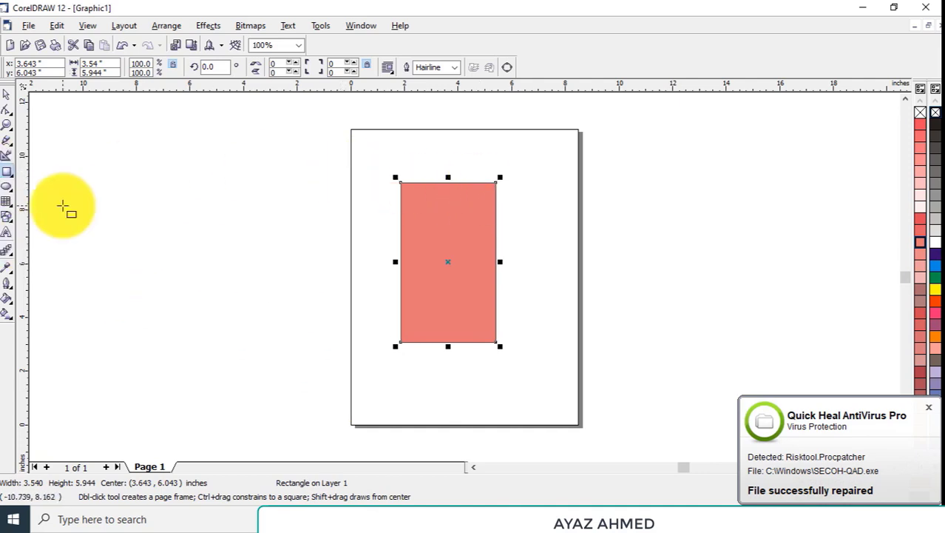
Draw an ellipse about 6.2 by 2.43 inches across the salmon rectangle's upper end, centre it over the rectangle and fill it 90% Black
left_click(7, 187)
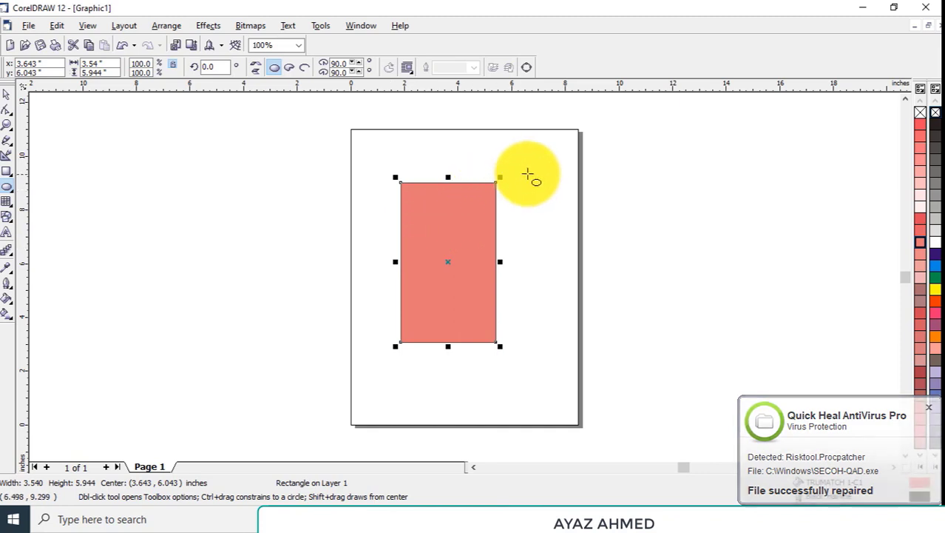
left_click_drag(537, 158, 355, 224)
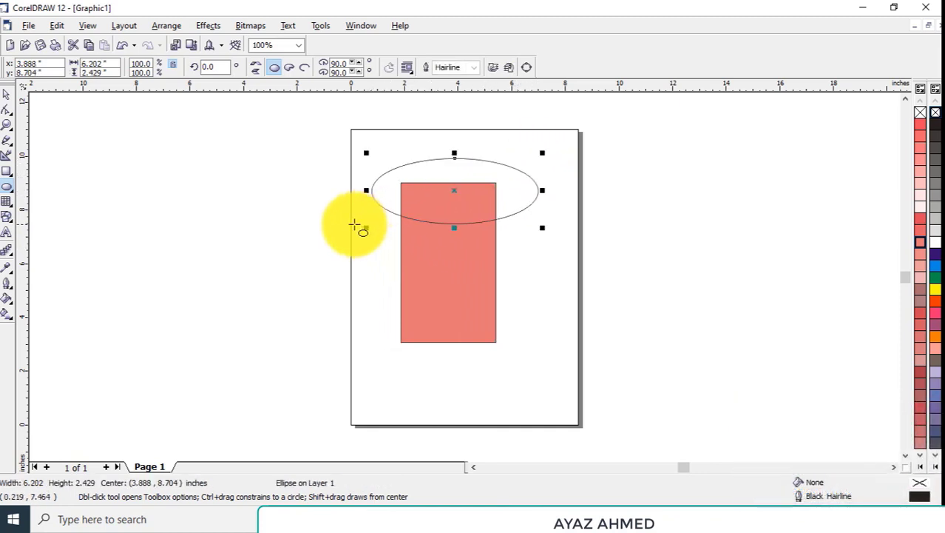
left_click(354, 224)
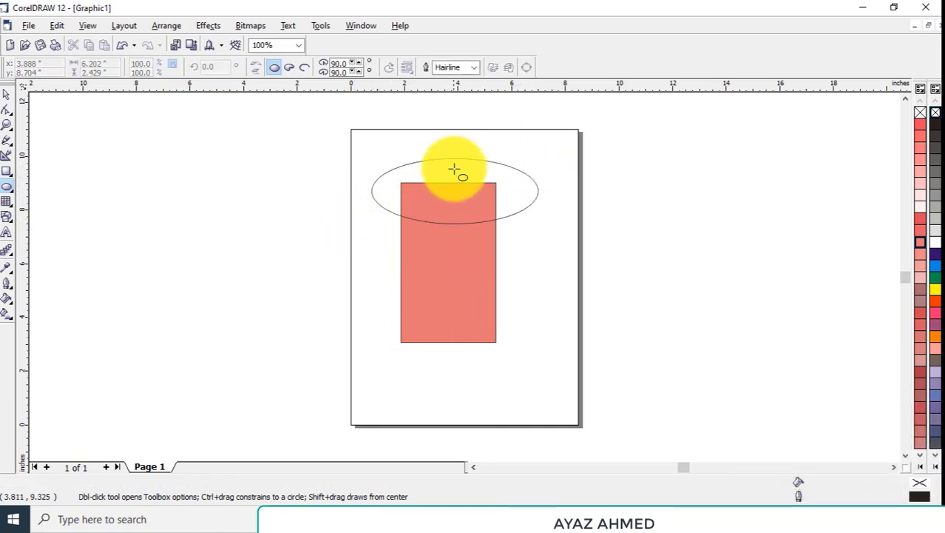
left_click(6, 94)
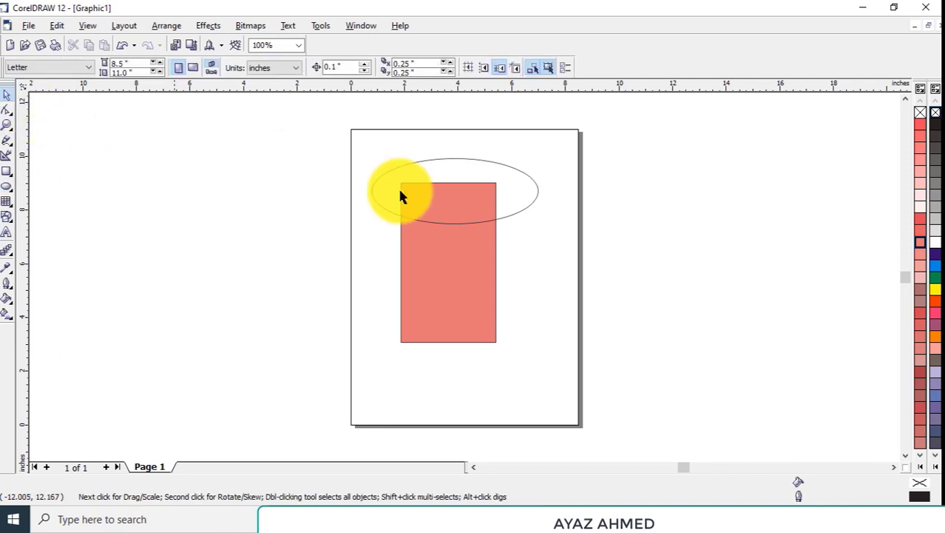
left_click(433, 159)
left_click_drag(432, 159, 424, 160)
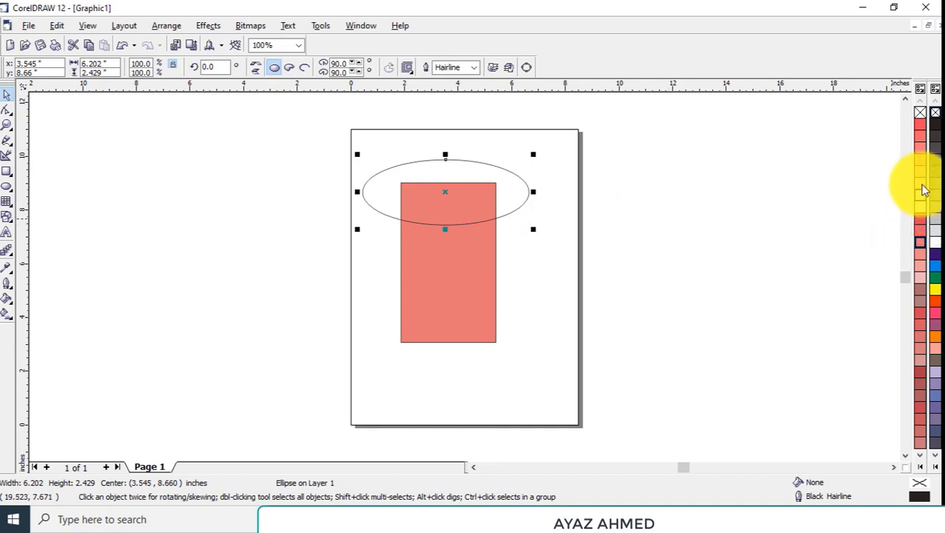
left_click(936, 138)
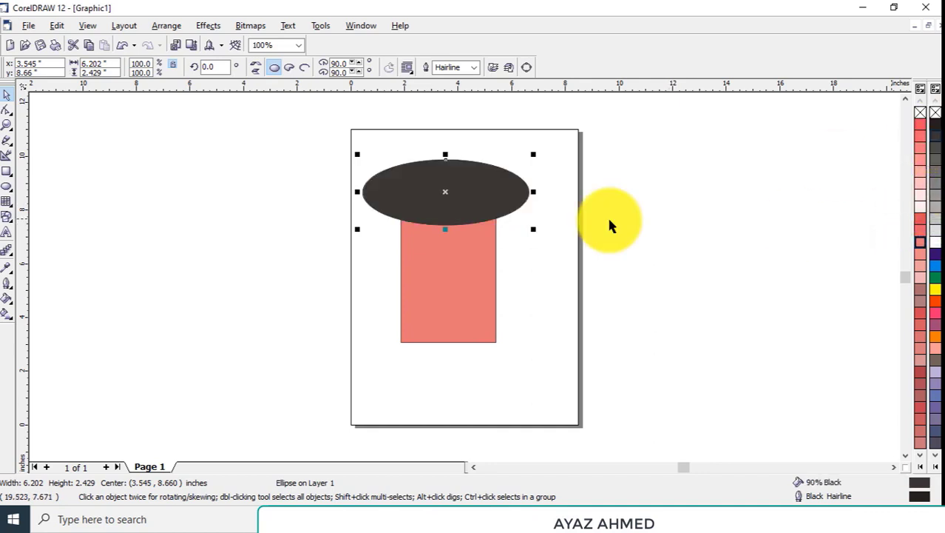
Draw a band about 3.54 by 1.81 inches across the salmon rectangle below the ellipse and fill it with Blue
left_click(7, 171)
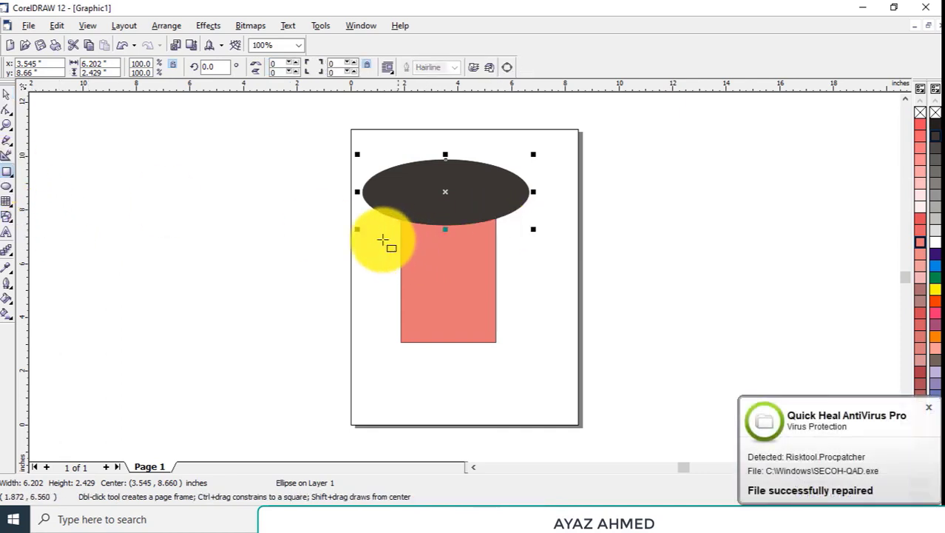
left_click_drag(400, 231, 498, 280)
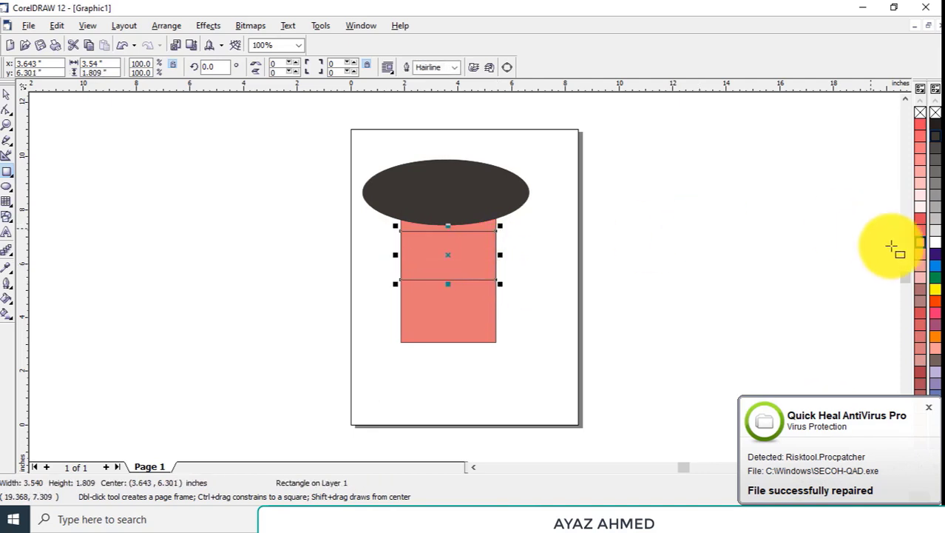
left_click(935, 257)
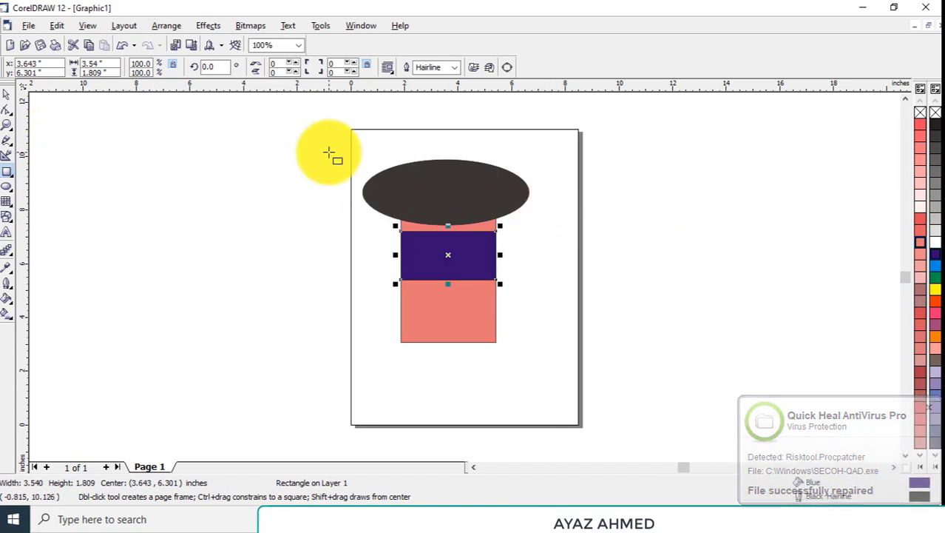
Draw an unfilled frame about 7.03 by 7.6 inches around all the shapes with a Red hairline outline
left_click_drag(356, 160, 545, 364)
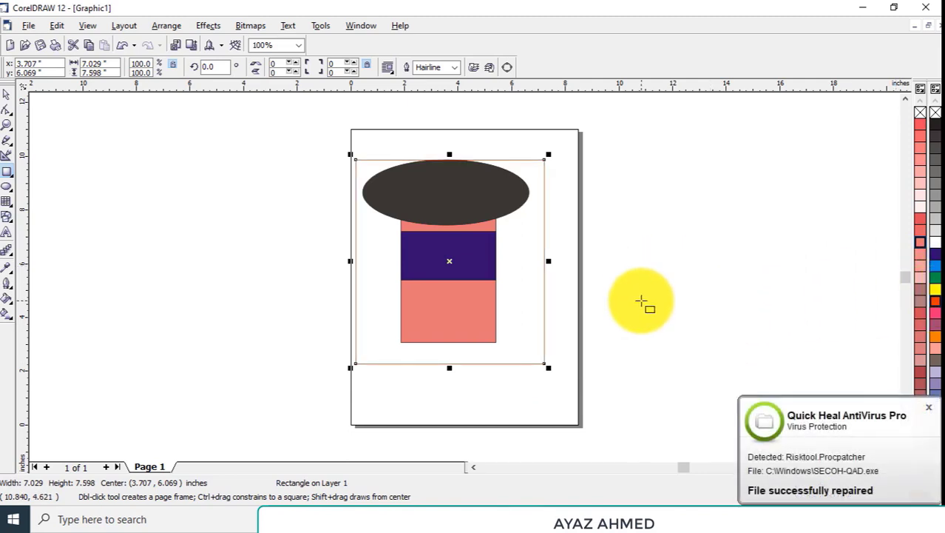
left_click(928, 406)
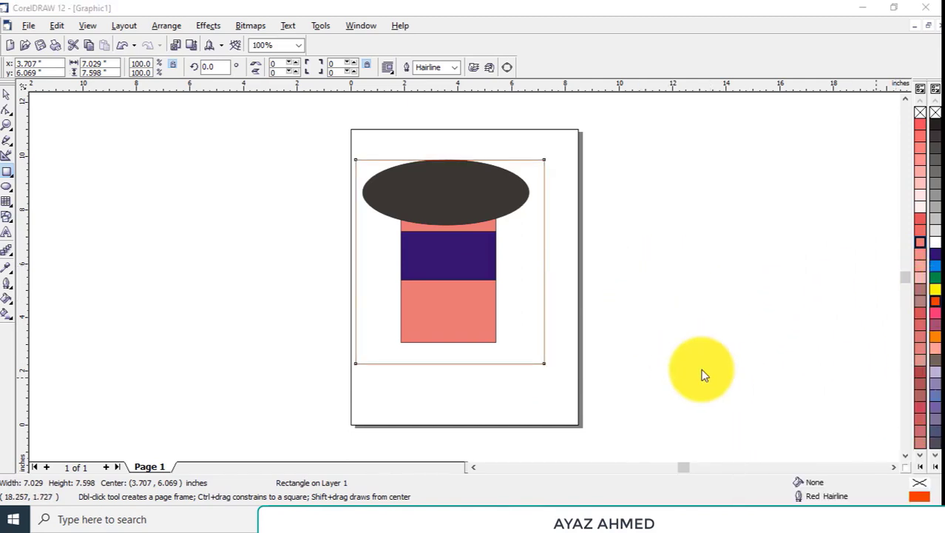
left_click(264, 369)
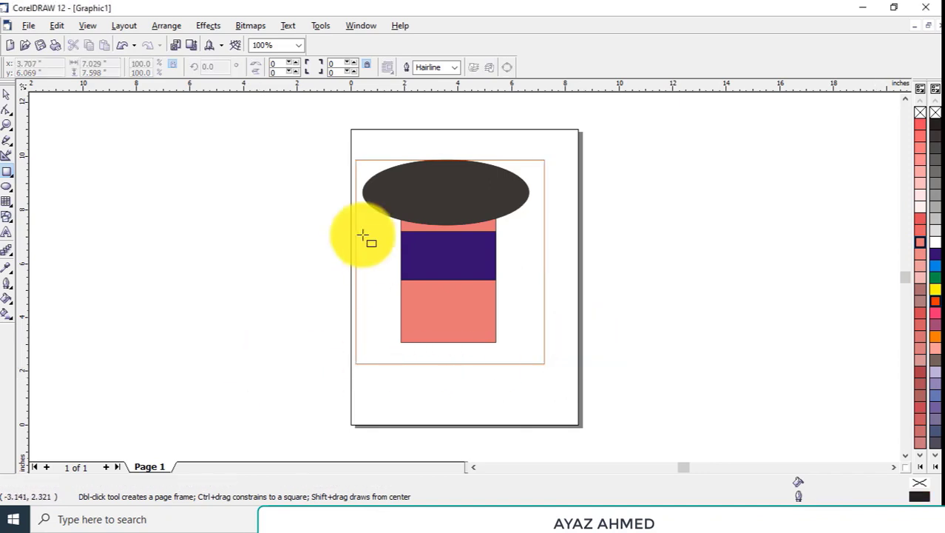
Select the ellipse, both filled rectangles and the red frame, and group them
left_click(5, 95)
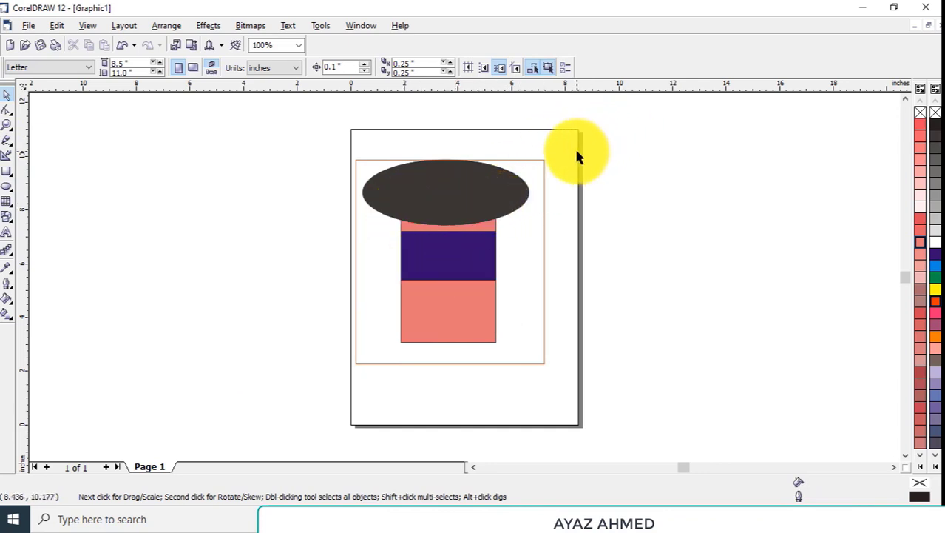
left_click_drag(560, 158, 338, 382)
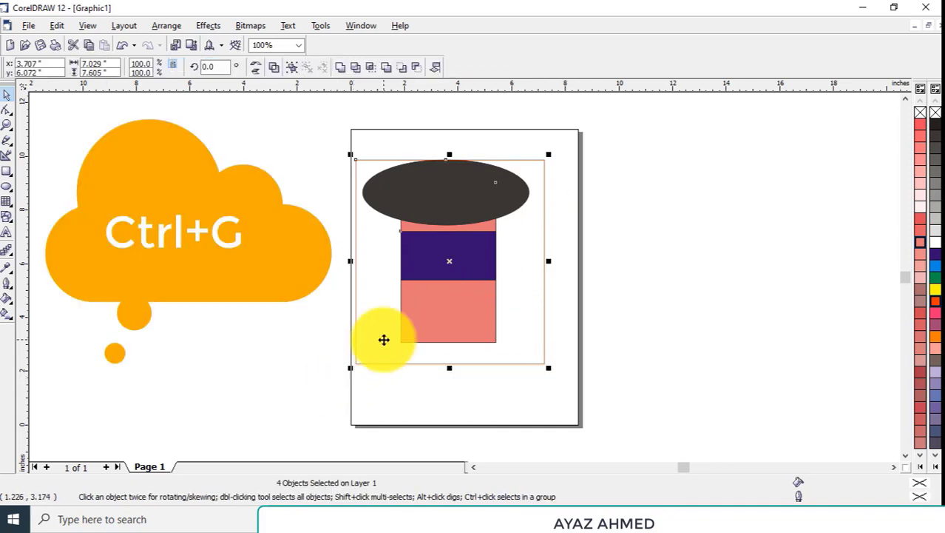
key("ctrl+g")
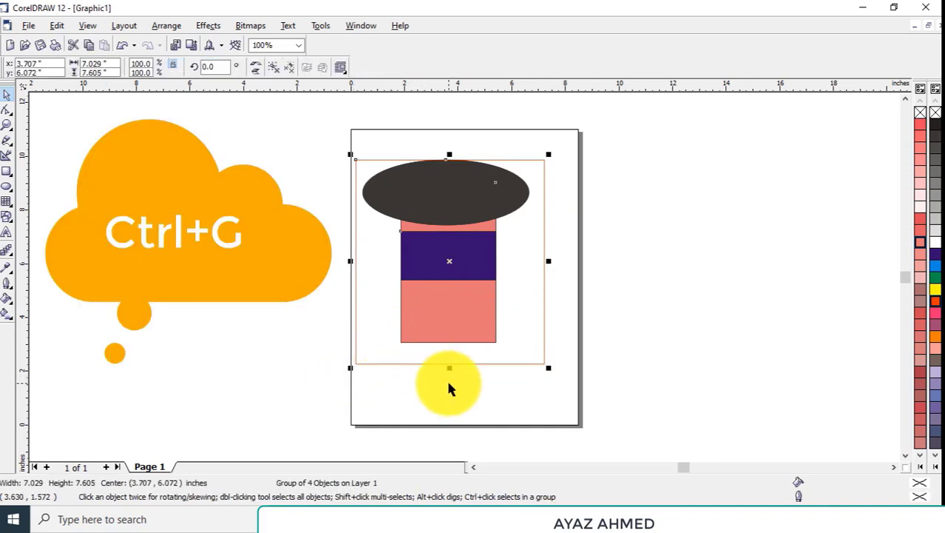
left_click(449, 388)
Reposition the grouped artwork slightly higher and further right on the page, and deselect it
left_click_drag(447, 314, 473, 304)
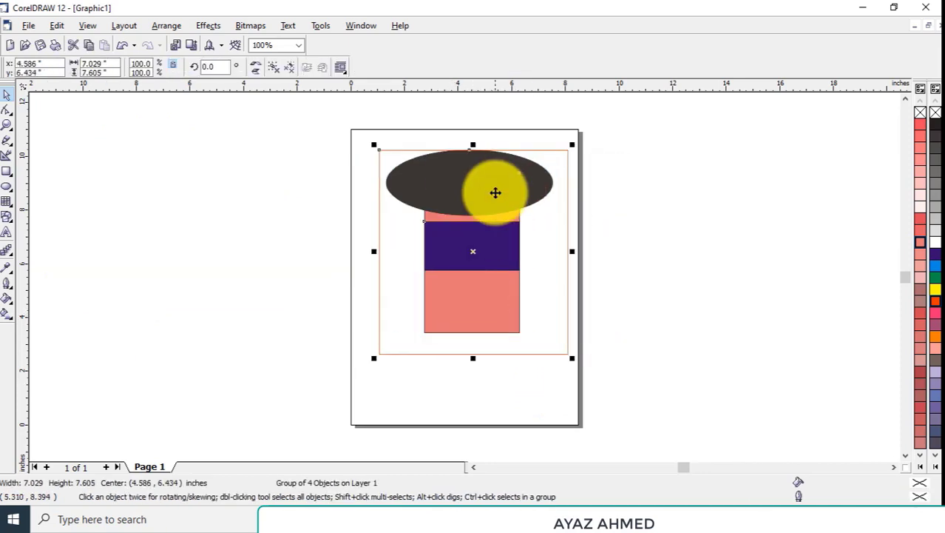
mouse_move(489, 186)
left_mouse_down()
mouse_move(465, 252)
mouse_move(476, 195)
left_mouse_up()
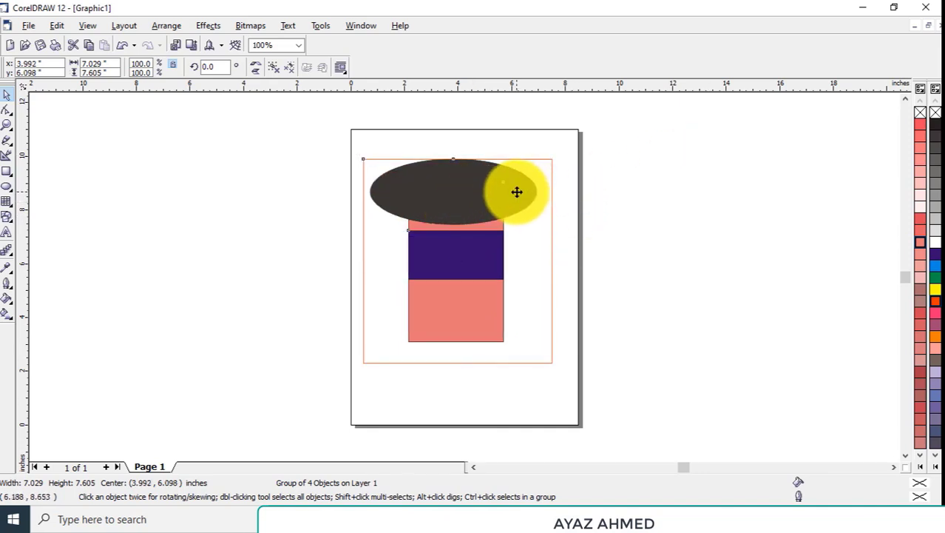
mouse_move(516, 191)
left_mouse_down()
mouse_move(561, 180)
mouse_move(511, 188)
mouse_move(525, 187)
left_mouse_up()
left_click(632, 177)
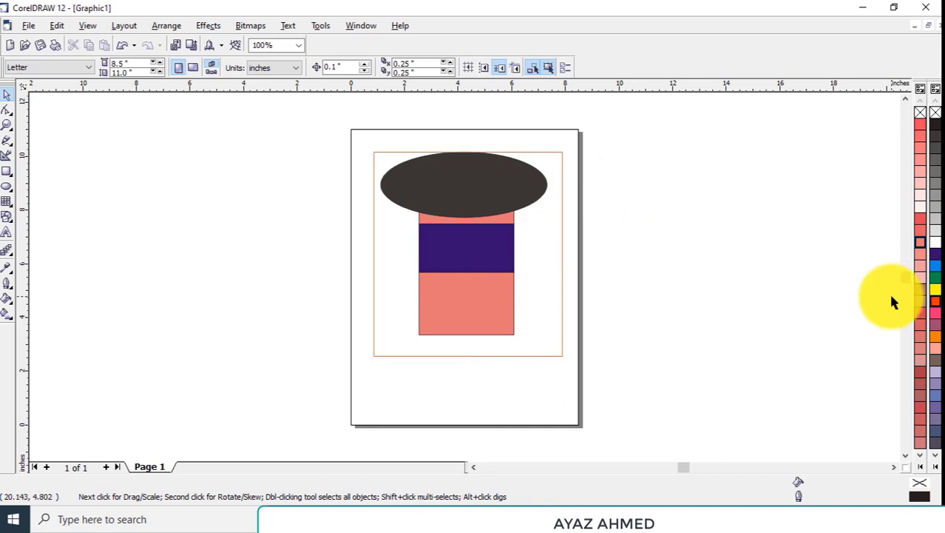
Scroll the view far away from the artwork in several directions, and zoom to fit all objects
left_click_drag(906, 284, 901, 105)
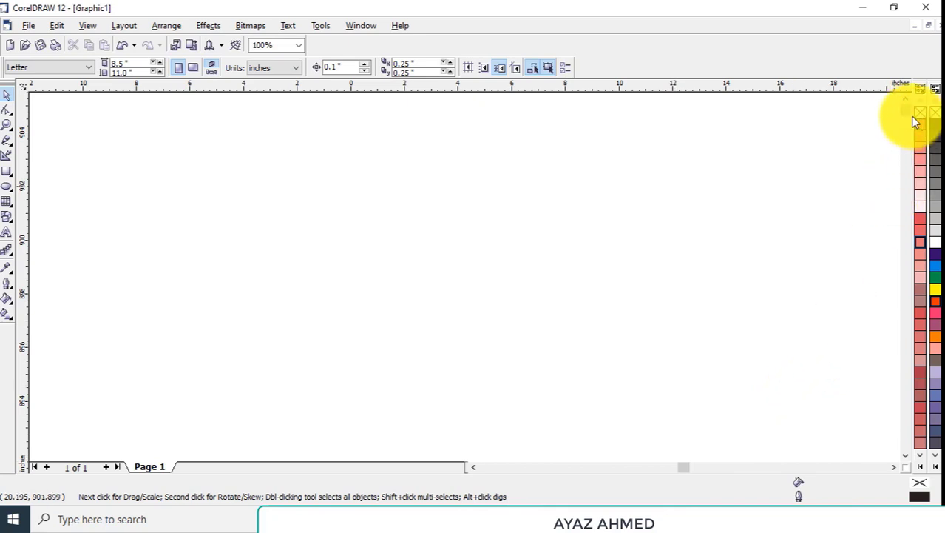
left_click_drag(898, 108, 915, 212)
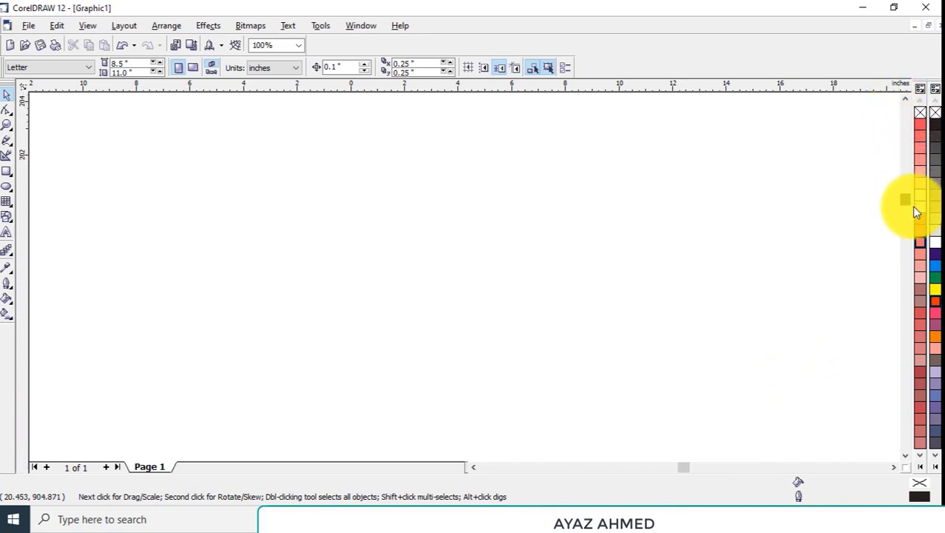
left_click_drag(921, 248, 924, 451)
mouse_move(685, 474)
left_mouse_down()
mouse_move(484, 483)
mouse_move(523, 487)
mouse_move(851, 455)
mouse_move(895, 467)
mouse_move(701, 481)
left_mouse_up()
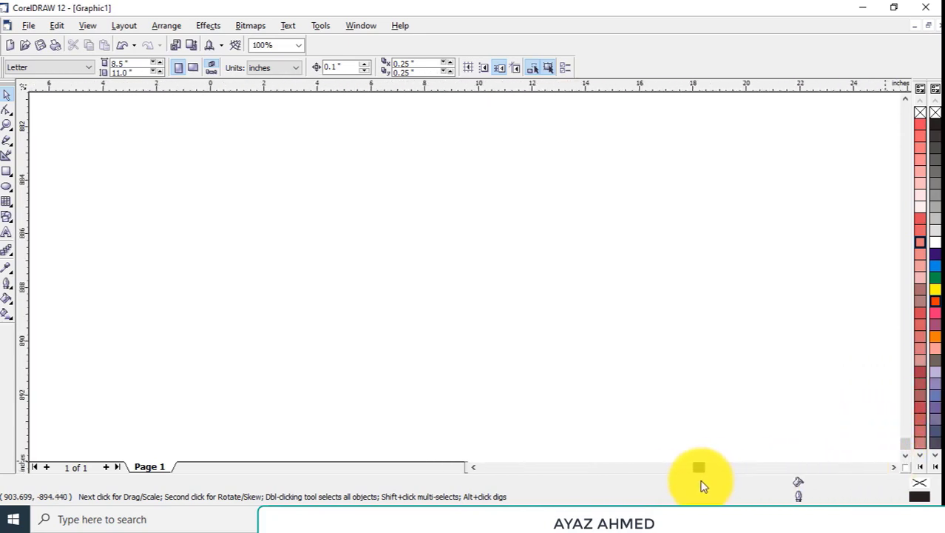
mouse_move(902, 448)
left_mouse_down()
mouse_move(903, 247)
mouse_move(906, 322)
mouse_move(908, 274)
left_mouse_up()
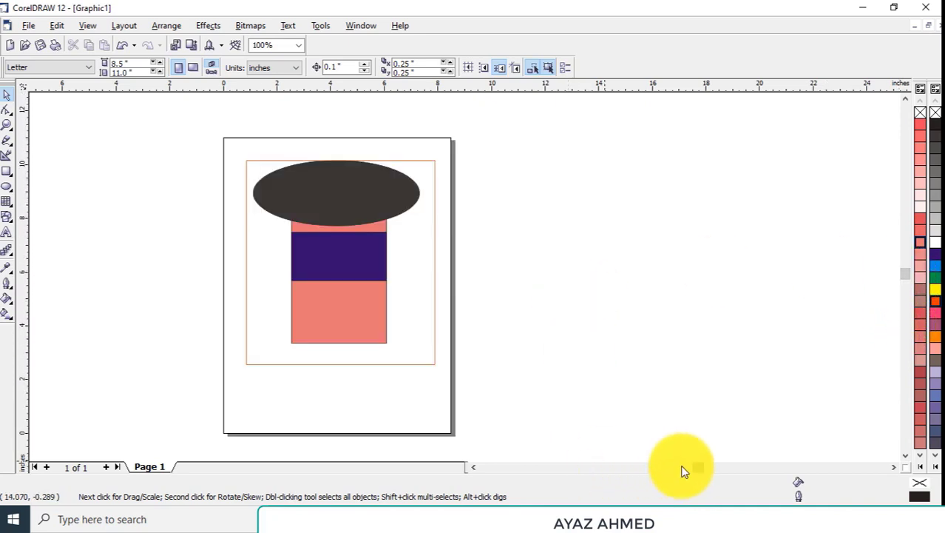
left_click_drag(698, 467, 671, 465)
left_click_drag(902, 275, 902, 110)
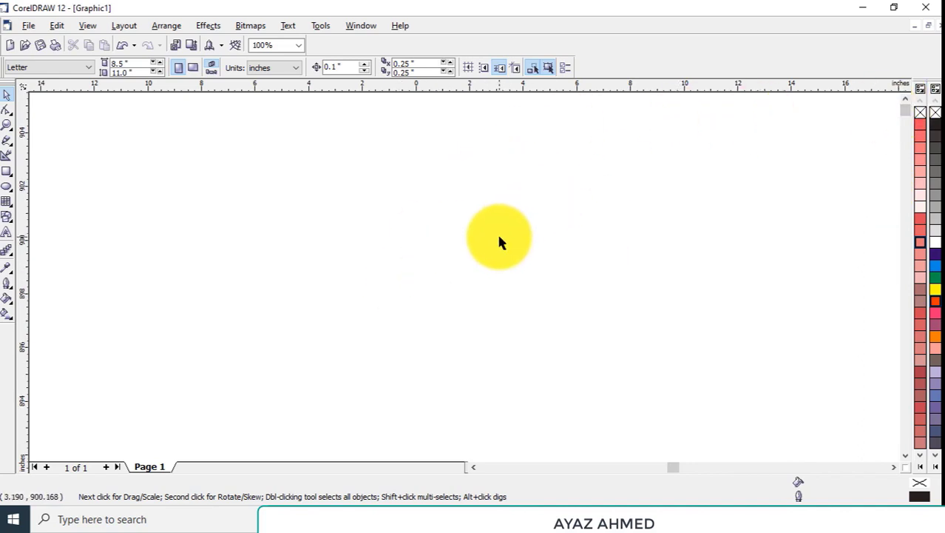
key("F4")
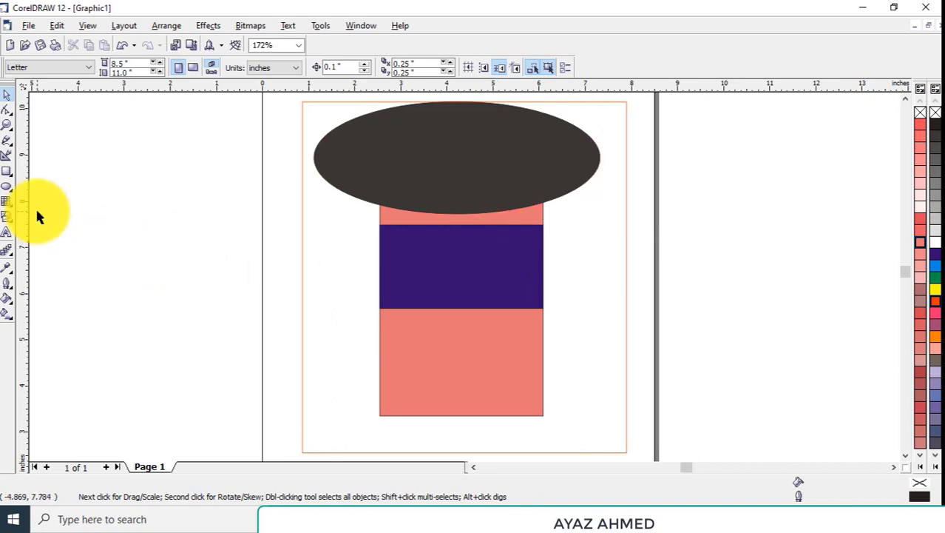
Add the artistic text "Function+F4" in Arial 24 to the left of the grouped artwork
left_click(5, 234)
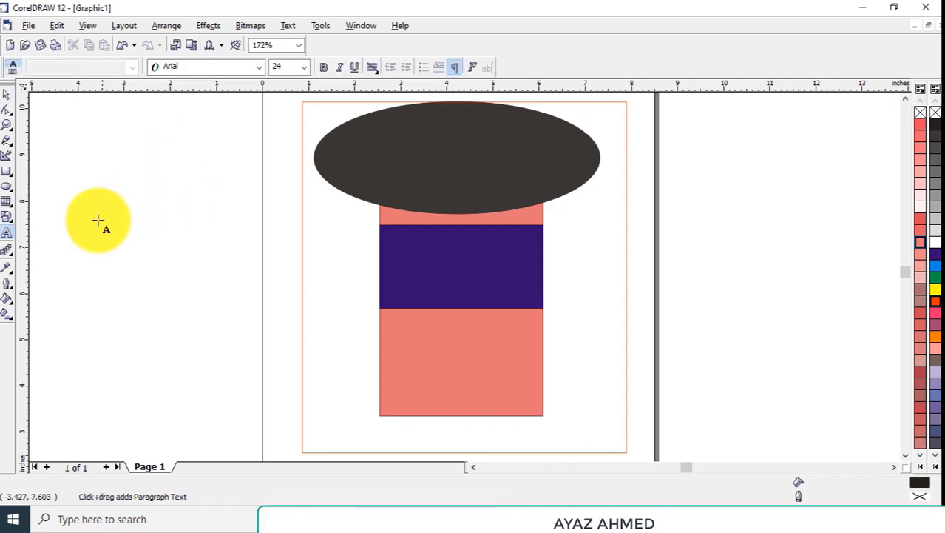
left_click(187, 311)
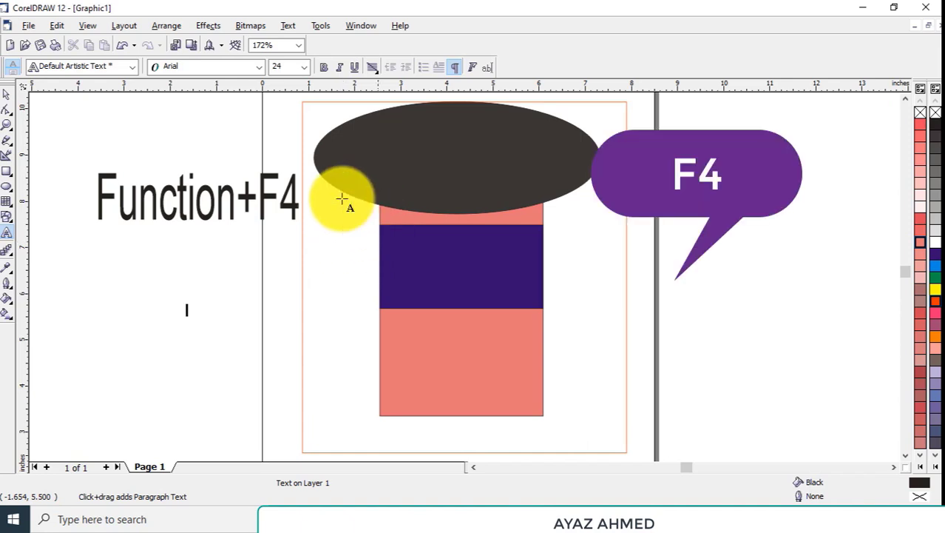
Try to zoom the view to the selected objects
left_click(298, 45)
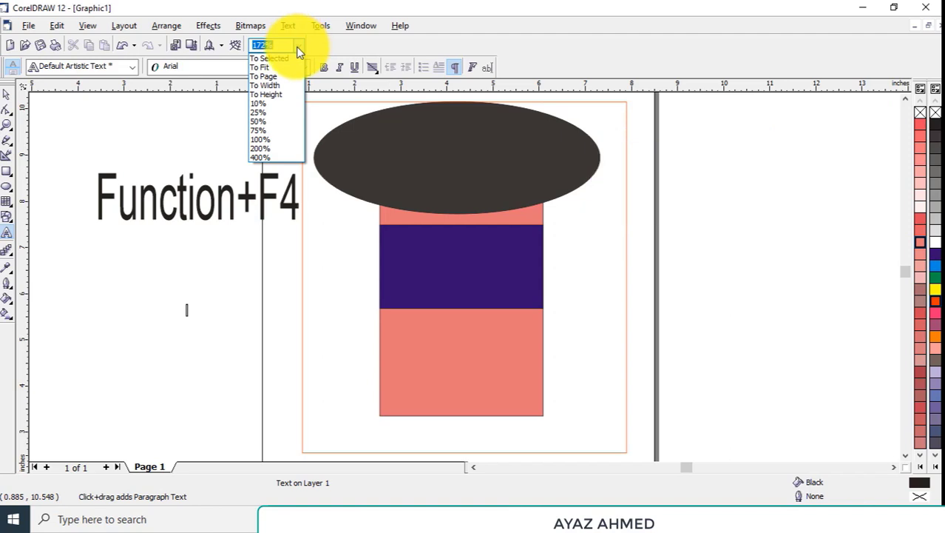
left_click(292, 65)
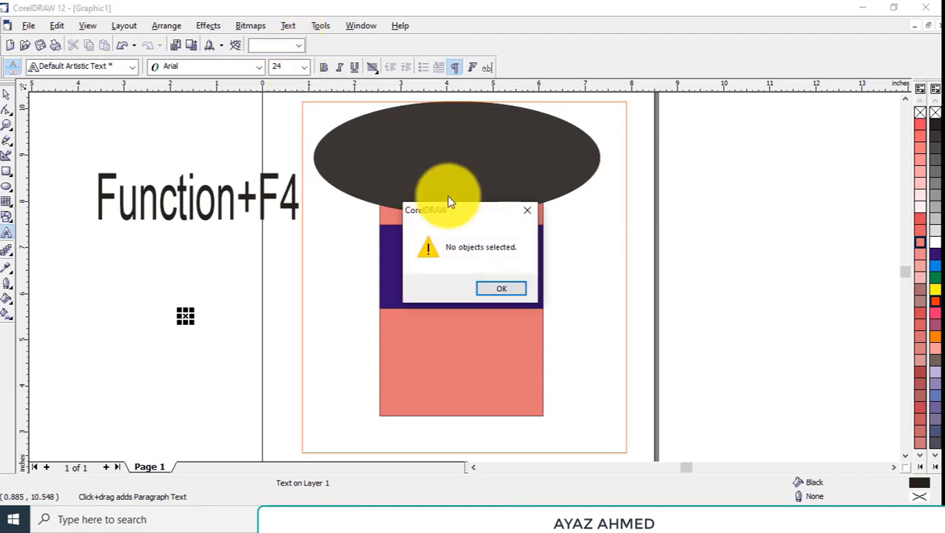
left_click(516, 293)
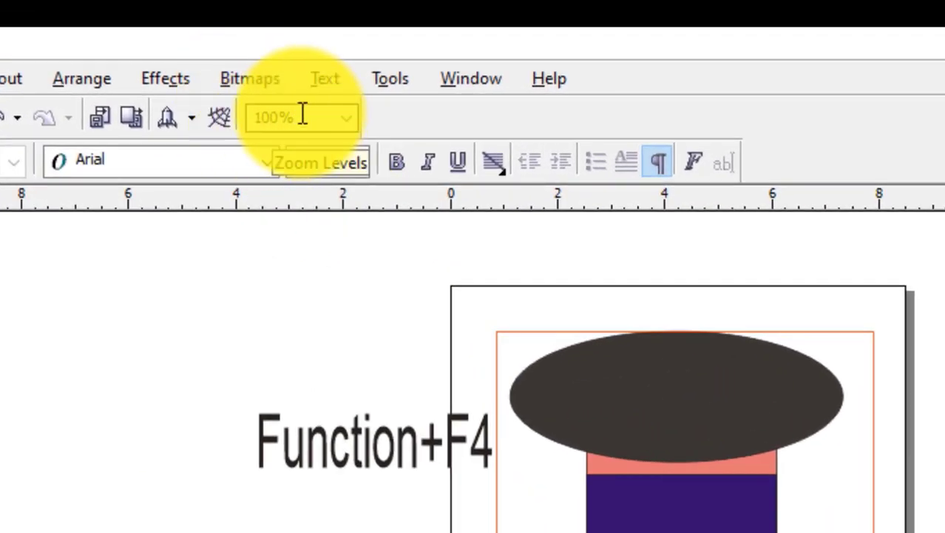
Magnify the view to 400%, and zoom back to fit all objects
left_click(344, 108)
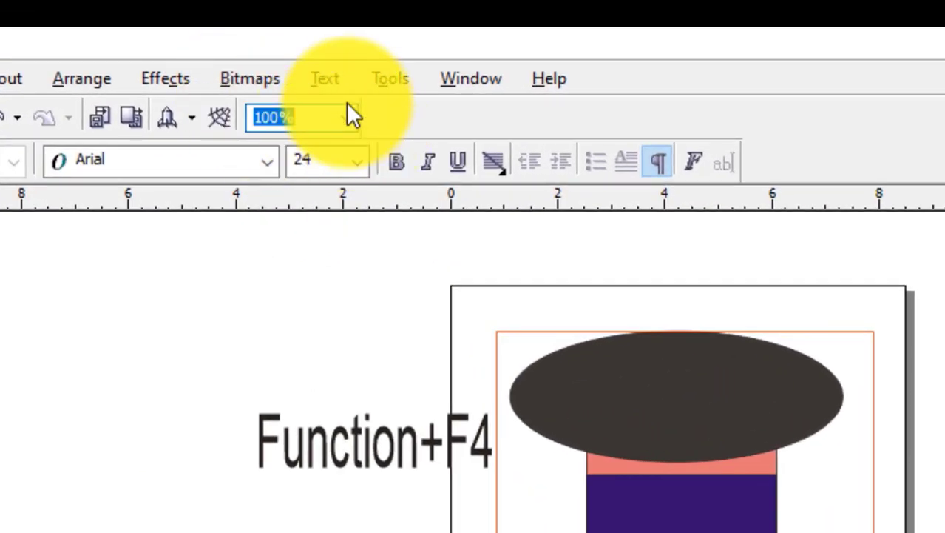
left_click(347, 118)
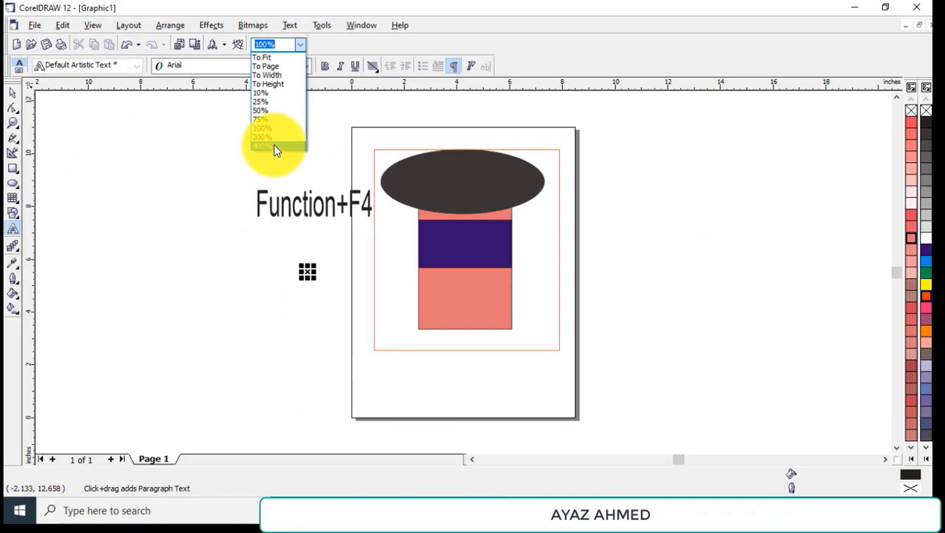
left_click(285, 275)
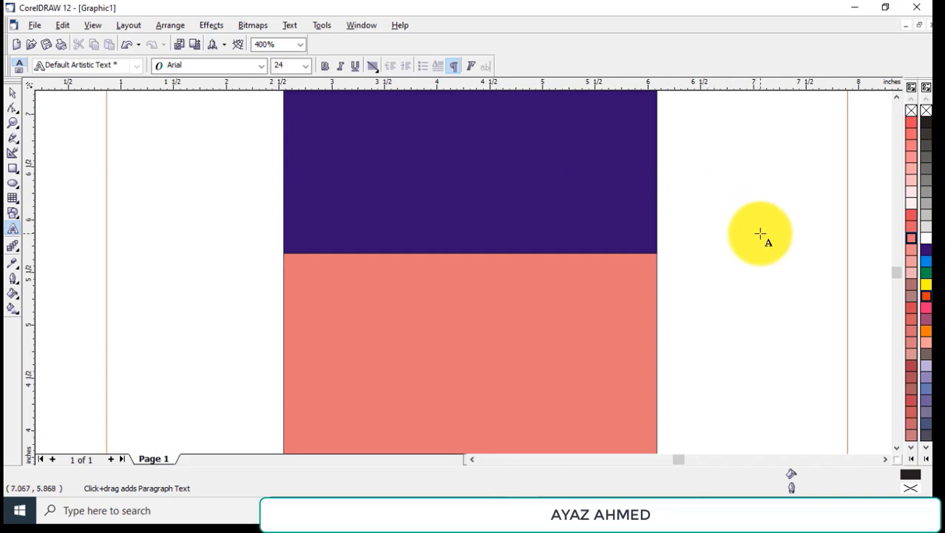
left_click(302, 46)
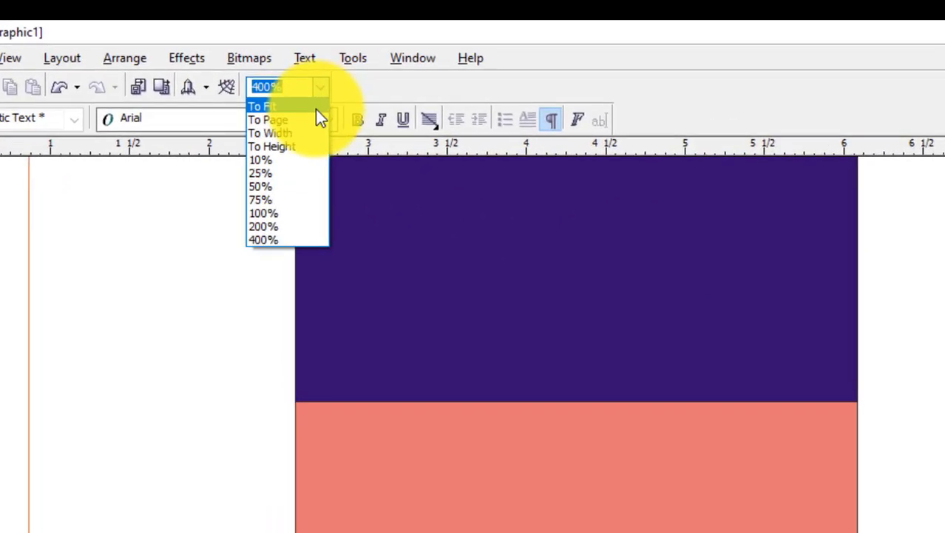
key("F4")
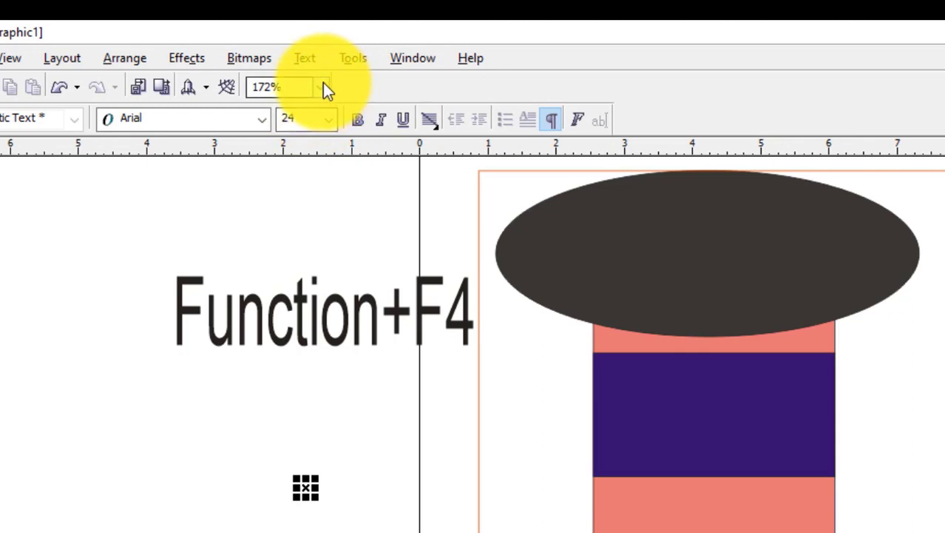
Zoom the view to the whole page, and to the page width
left_click(323, 86)
left_click(311, 119)
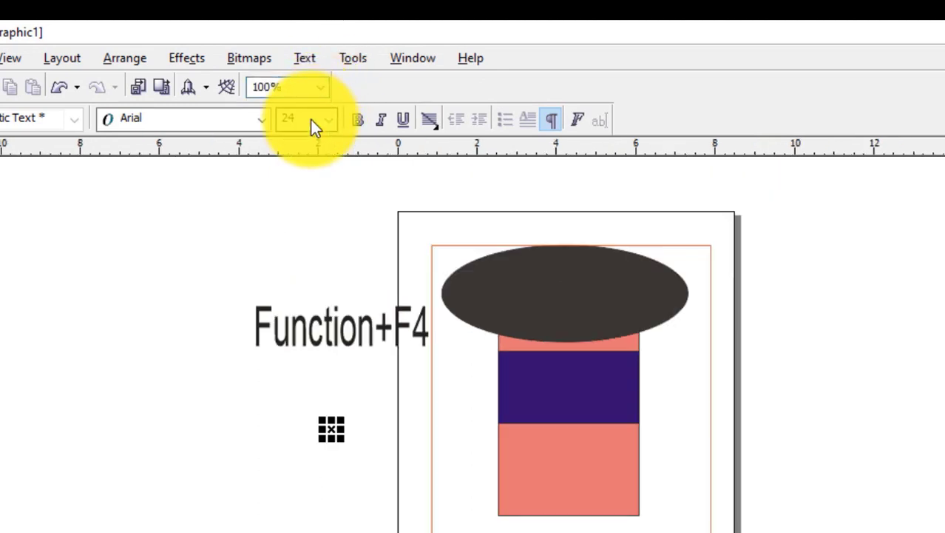
left_click(324, 86)
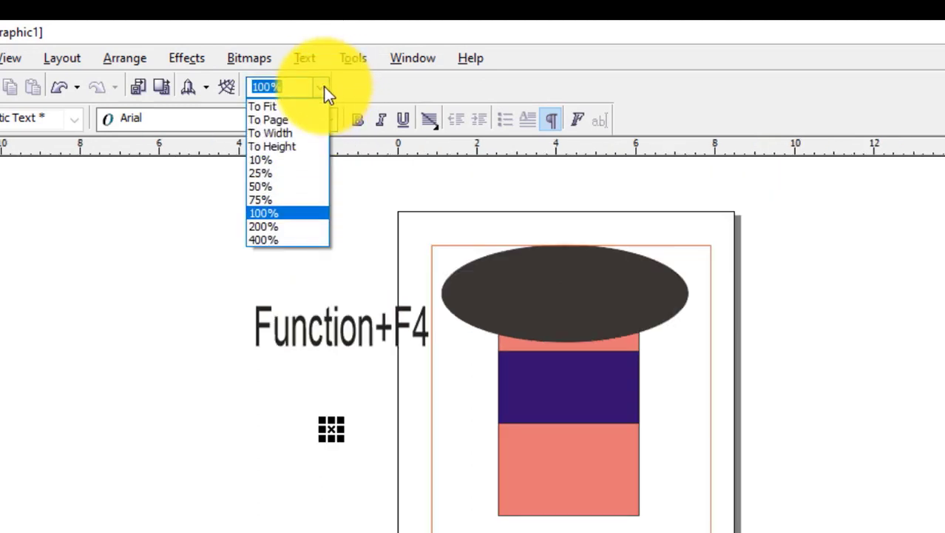
left_click(310, 132)
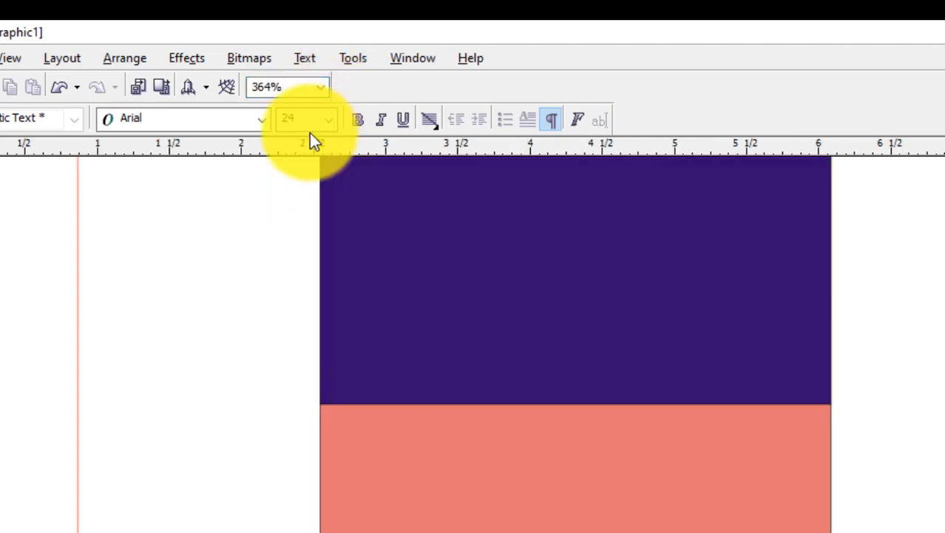
Zoom the view to the page height, and reduce it to the 10% zoom level
left_click(321, 87)
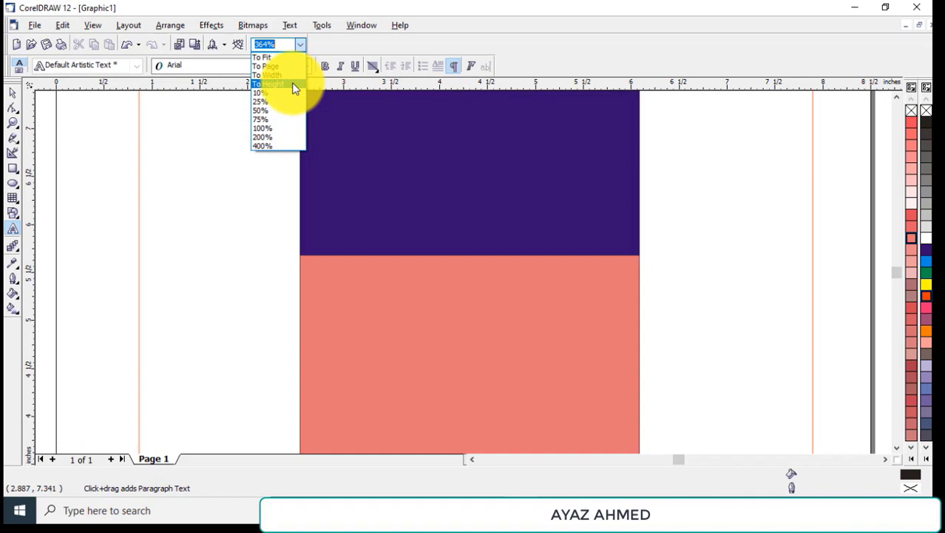
key("F4")
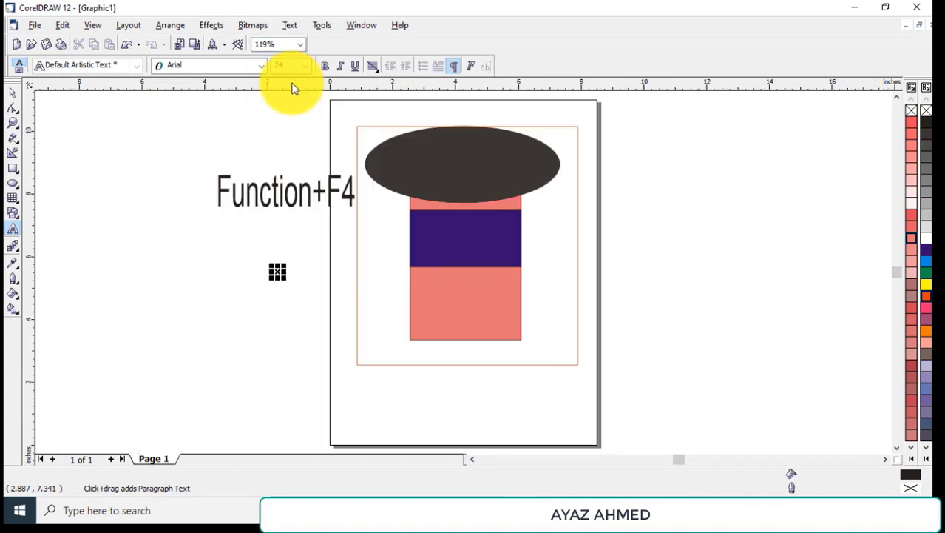
left_click(301, 44)
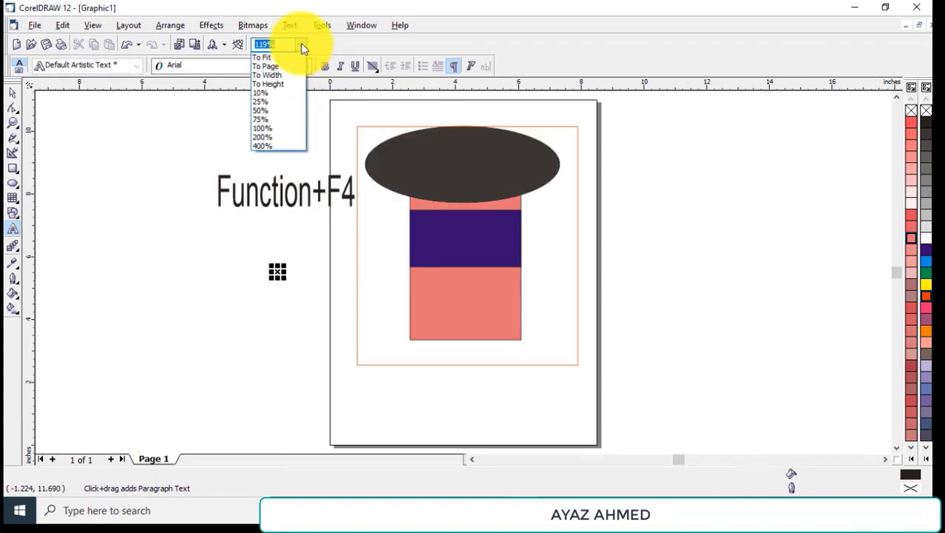
left_click(294, 94)
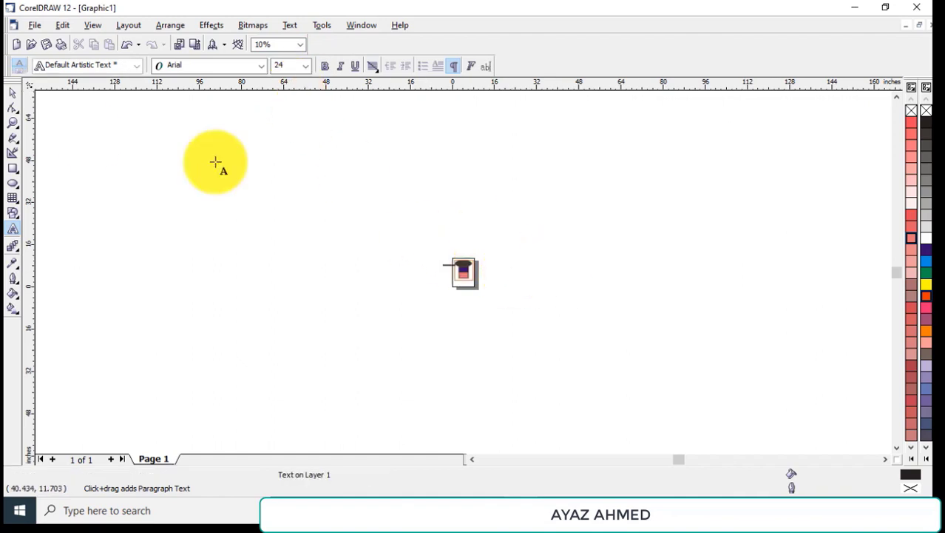
Switch to the Pick tool and set the zoom level to 25%
left_click(15, 94)
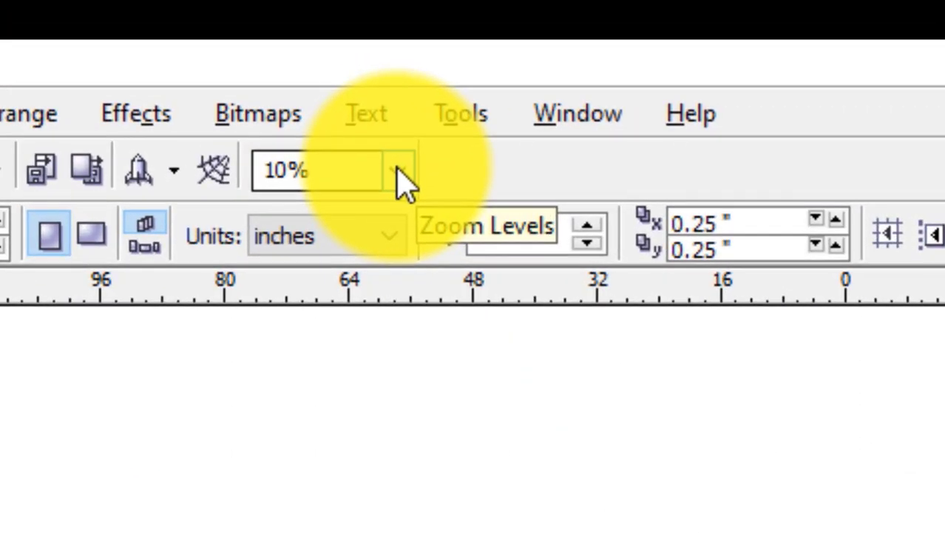
left_click(405, 180)
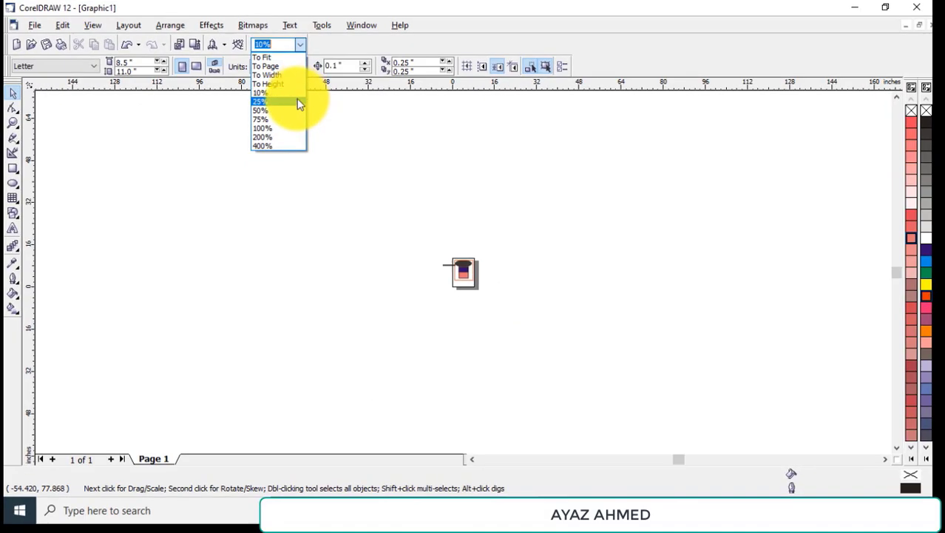
left_click(299, 102)
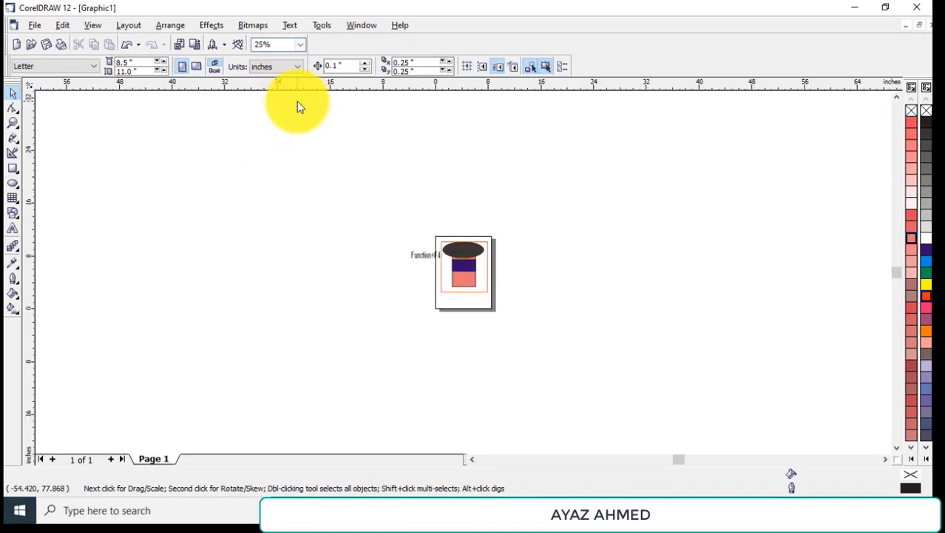
Set the zoom level to 100%, scroll the view far below the page, and zoom to fit all objects
left_click(300, 43)
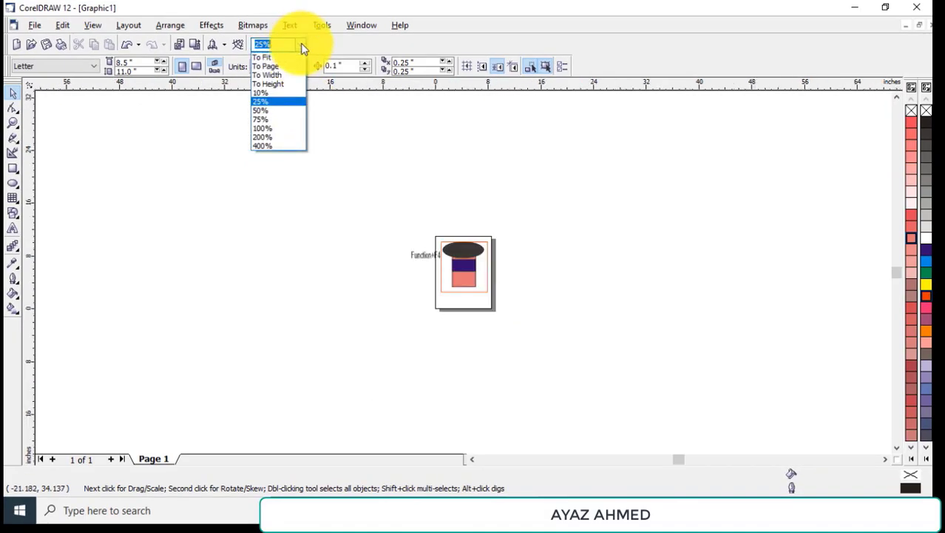
left_click(293, 128)
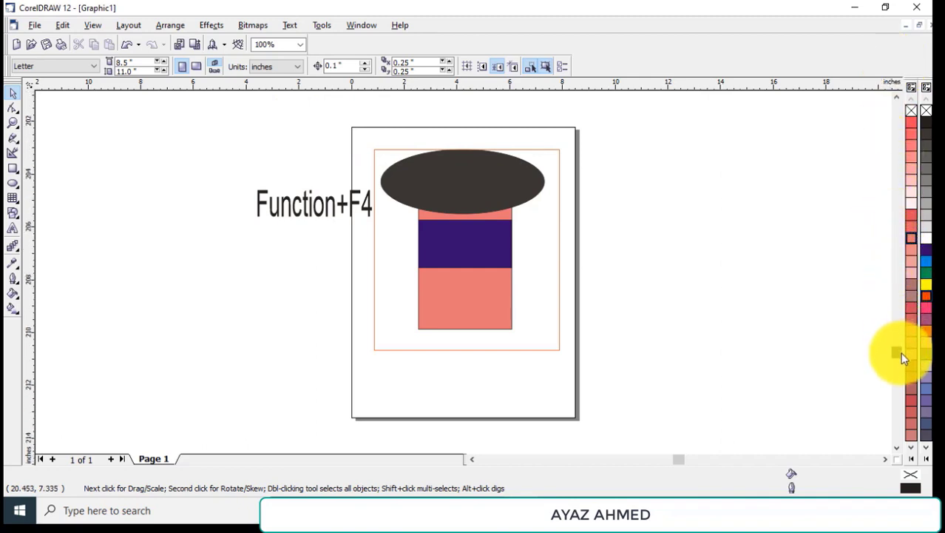
left_click_drag(901, 353, 900, 352)
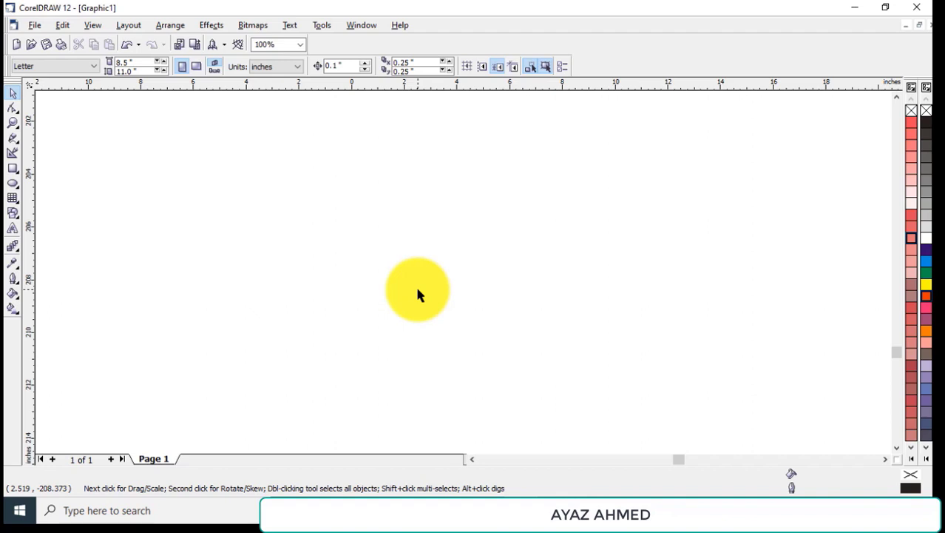
key("F4")
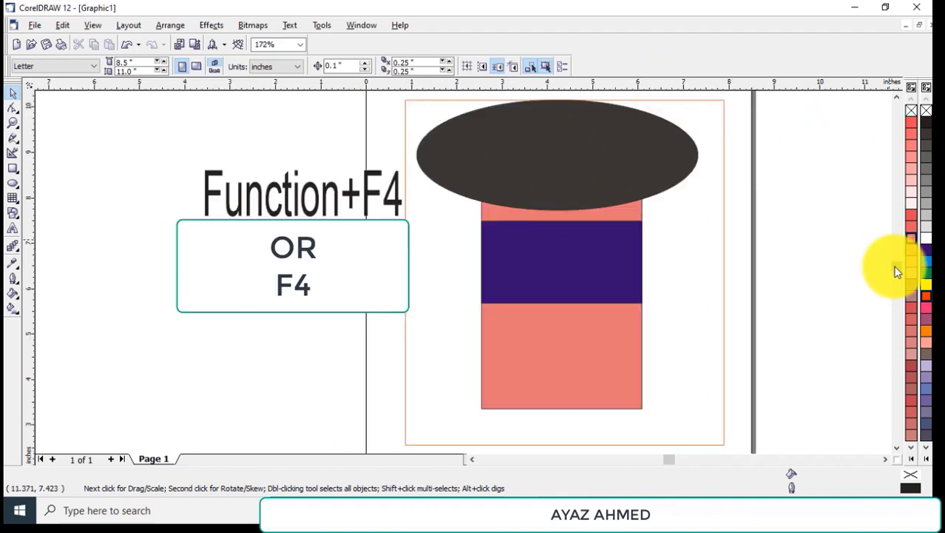
View the artwork at 100% and 200% zoom, and return to 100%
left_click(301, 44)
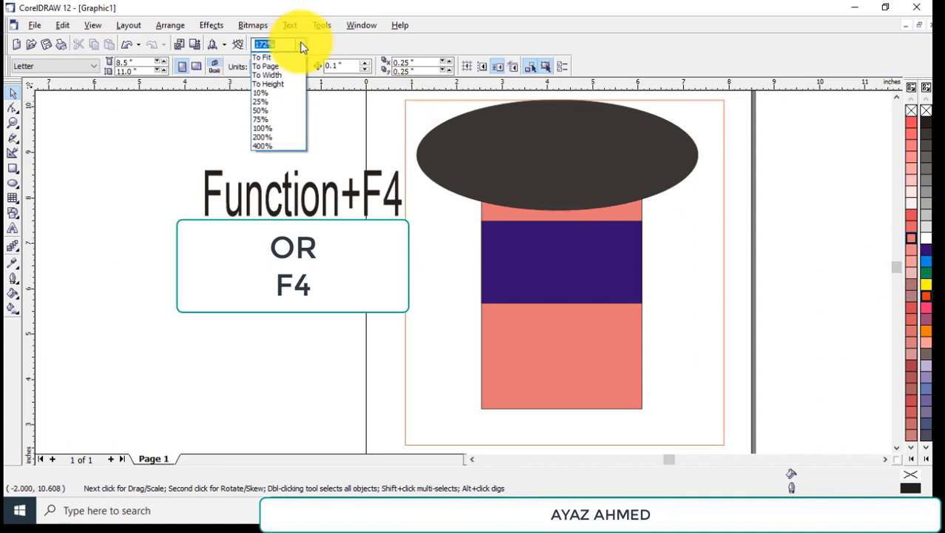
left_click(286, 128)
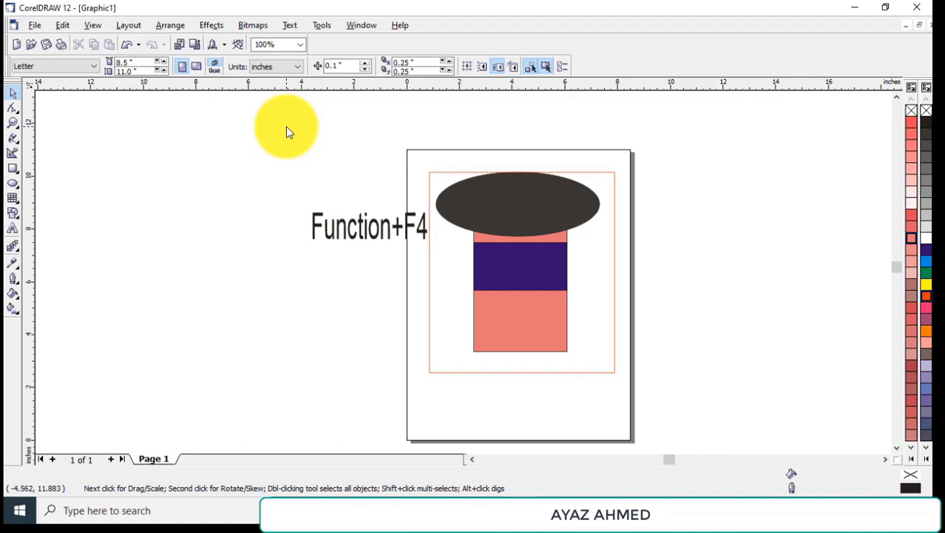
left_click(299, 45)
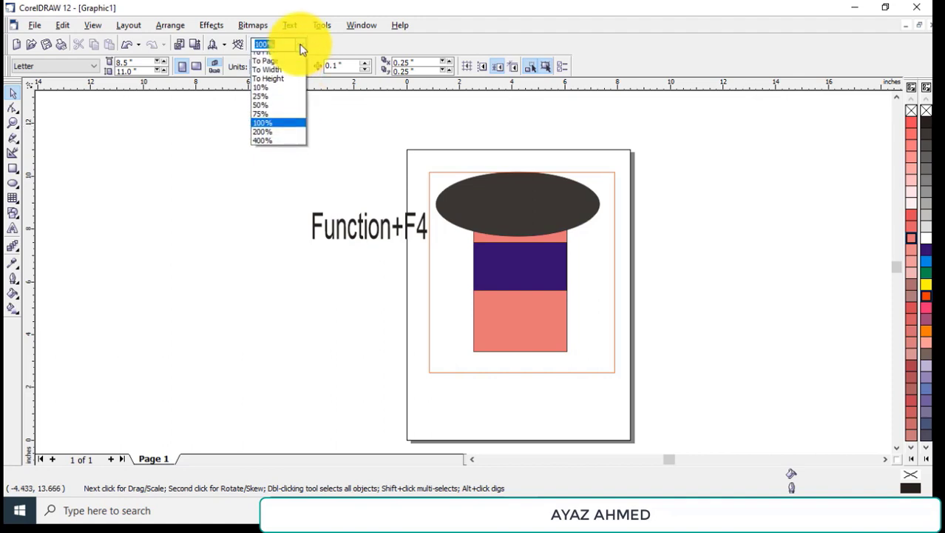
left_click(282, 137)
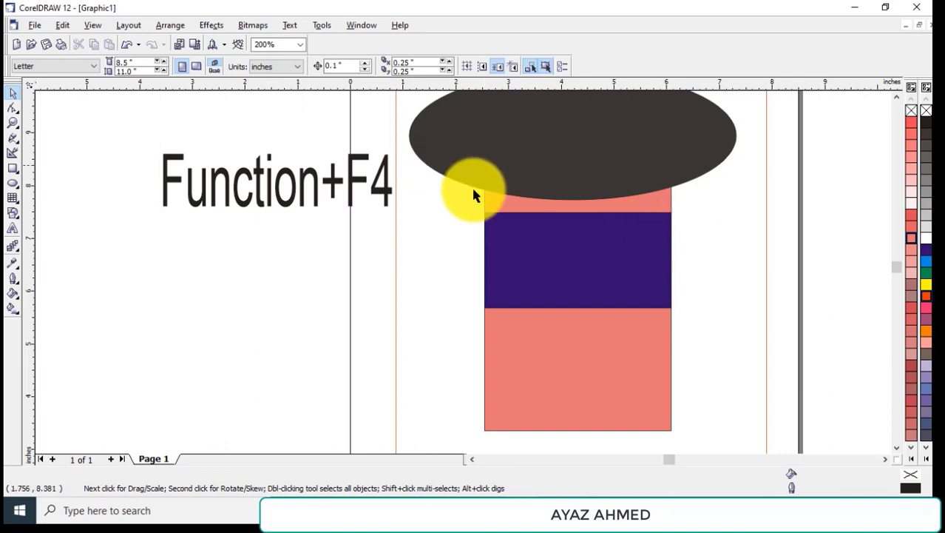
left_click(299, 46)
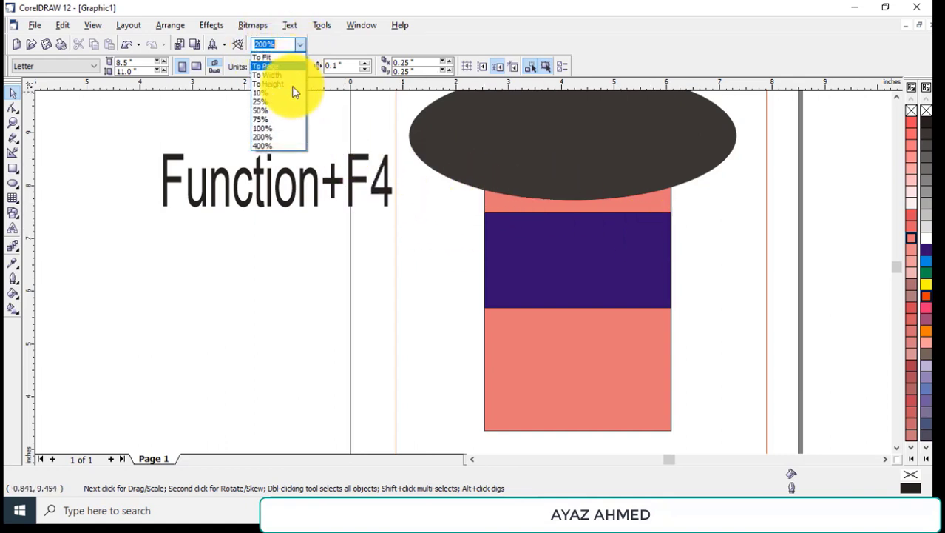
left_click(287, 127)
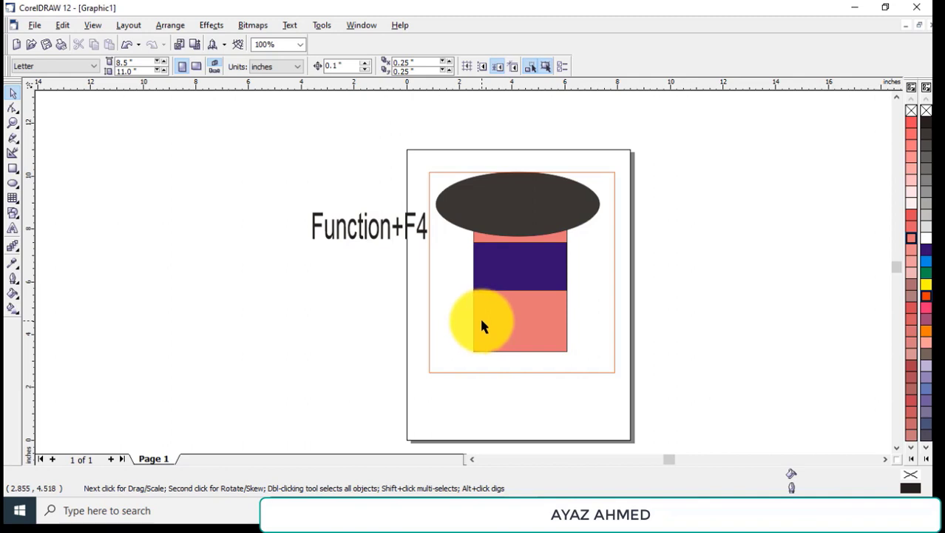
Step the zoom level through 50%, 75% and 100% to compare the artwork's display
left_click(301, 45)
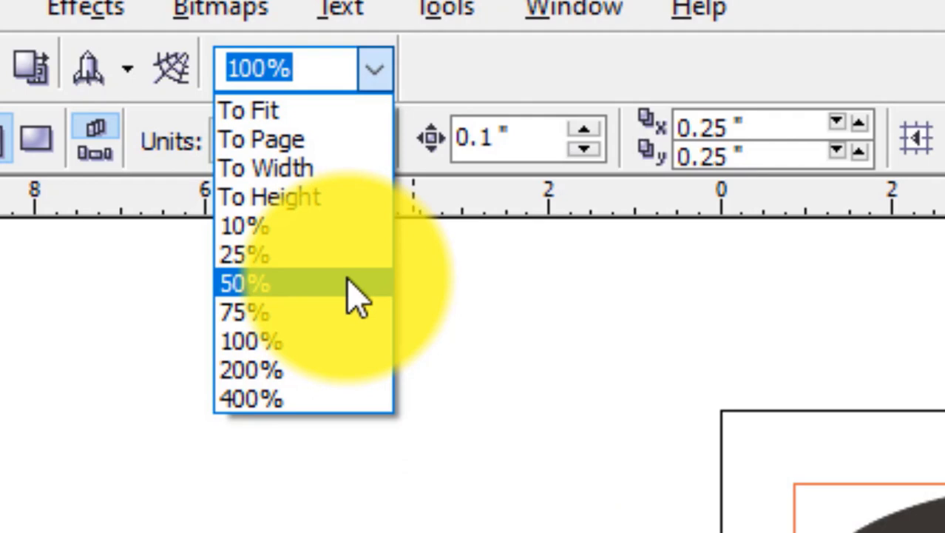
left_click(349, 283)
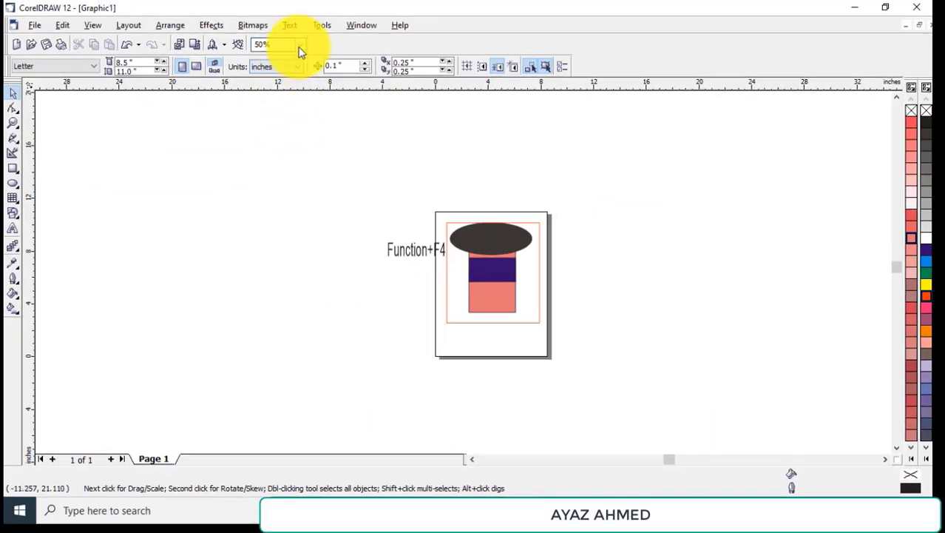
left_click(300, 46)
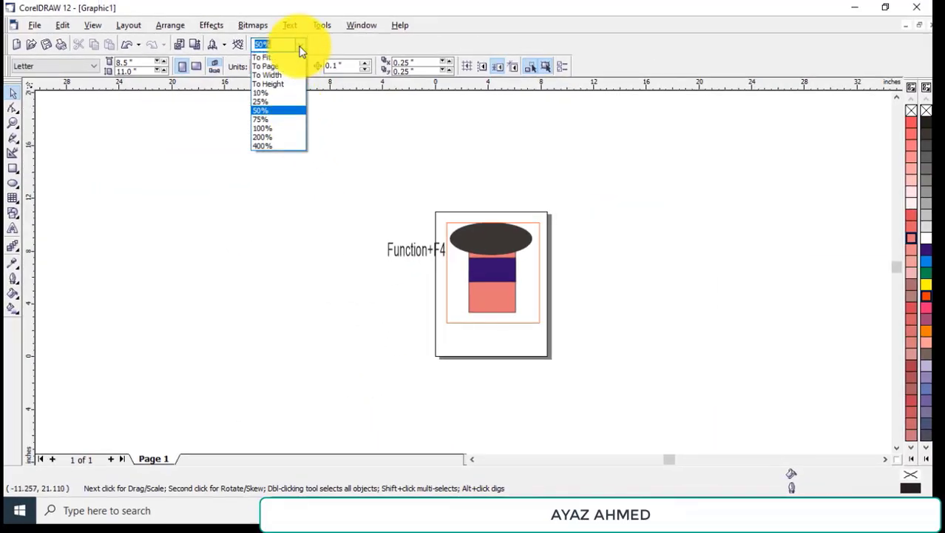
left_click(292, 122)
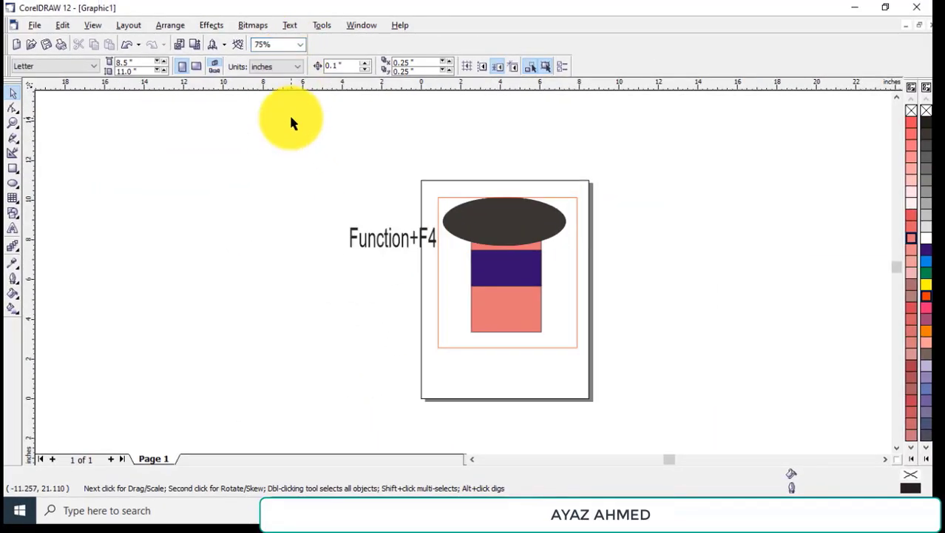
left_click(300, 45)
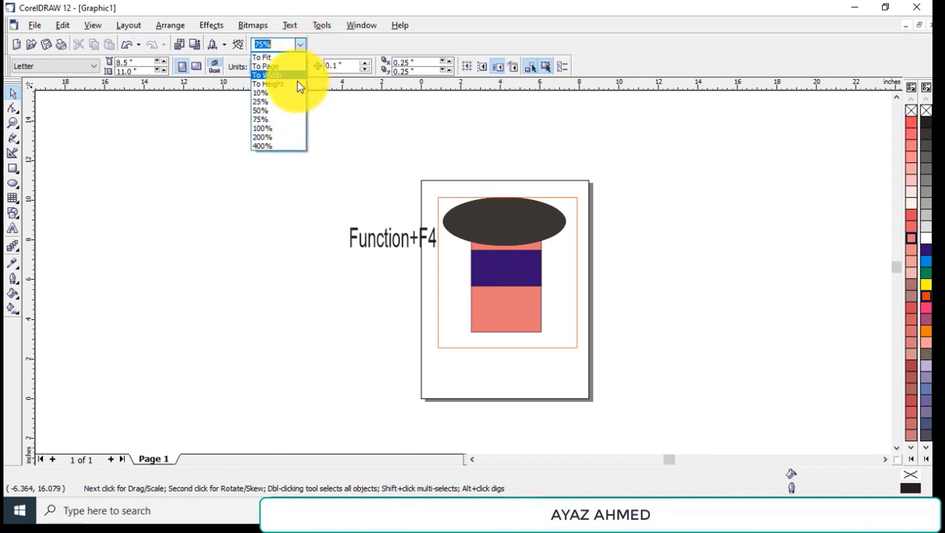
left_click(288, 129)
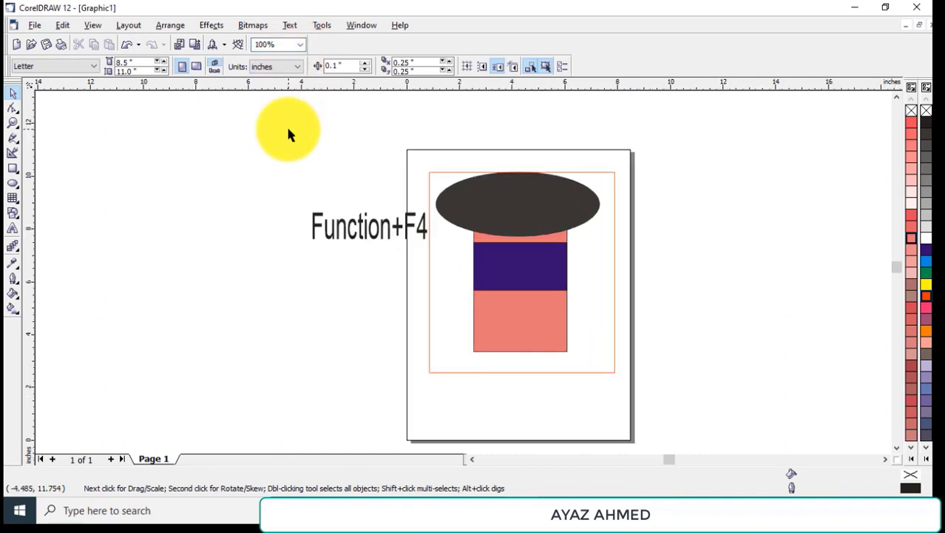